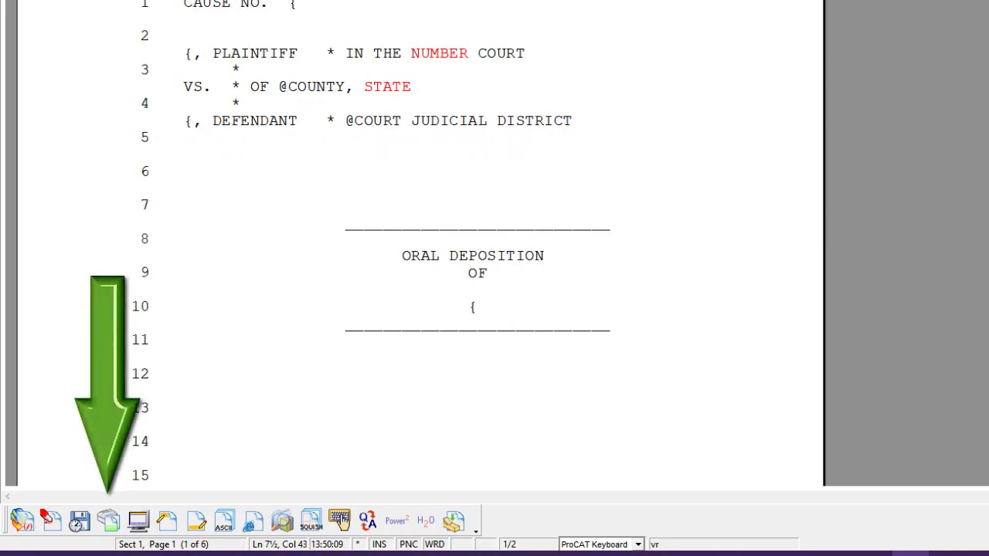
# - Open Batch Print and keep Transcript as the first print item
pyautogui.click(108, 522)
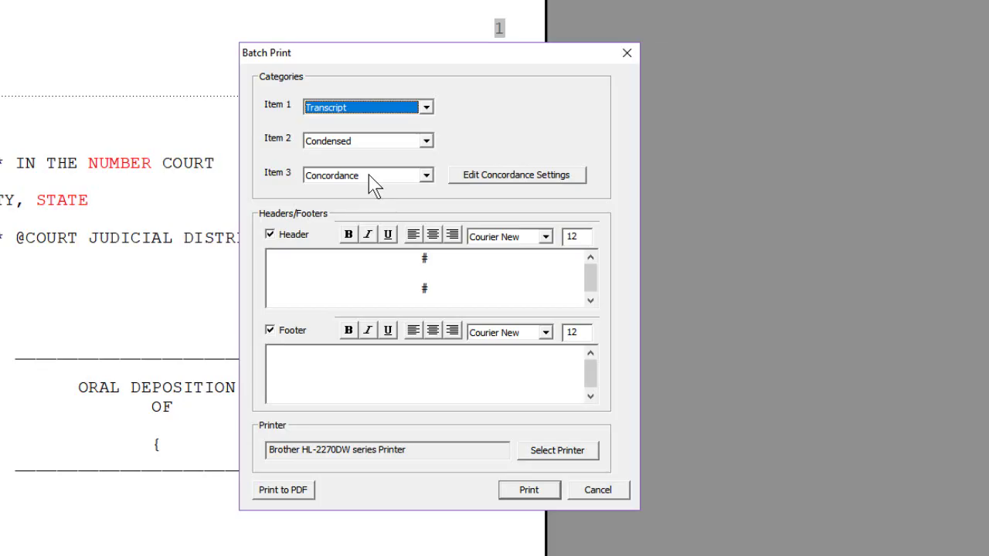
pyautogui.click(337, 112)
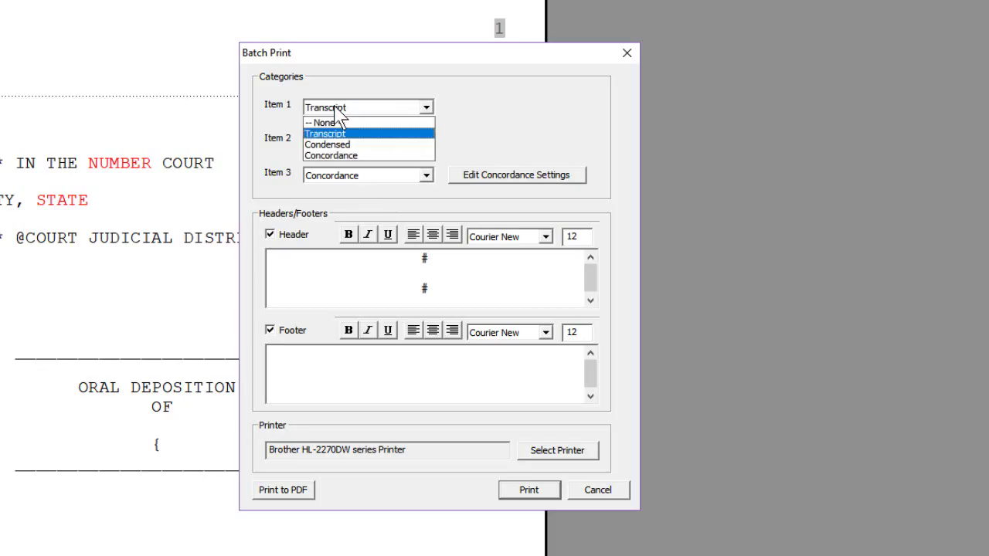
pyautogui.click(335, 108)
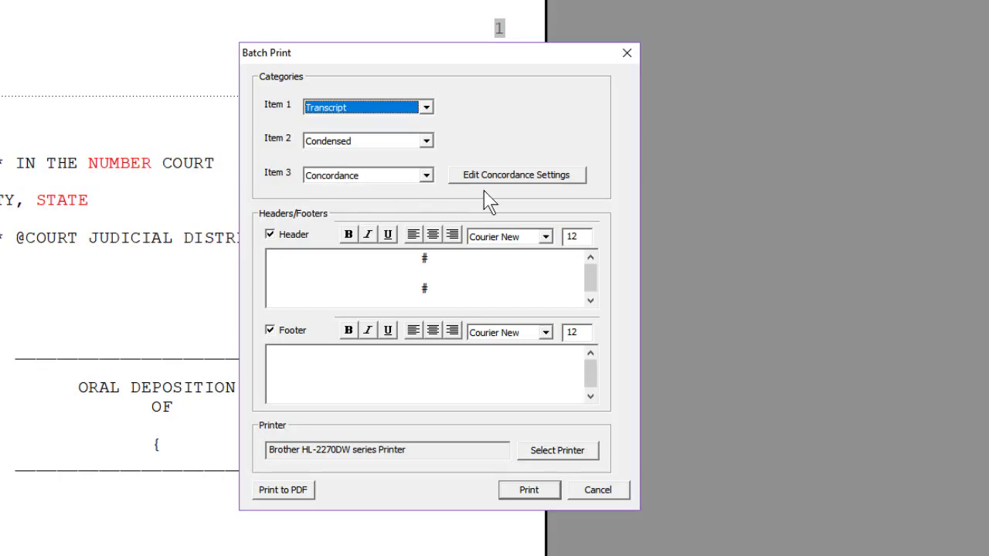
# - Switch the concordance form to CONCORD-5COL.SSE in the concordance settings
pyautogui.click(528, 179)
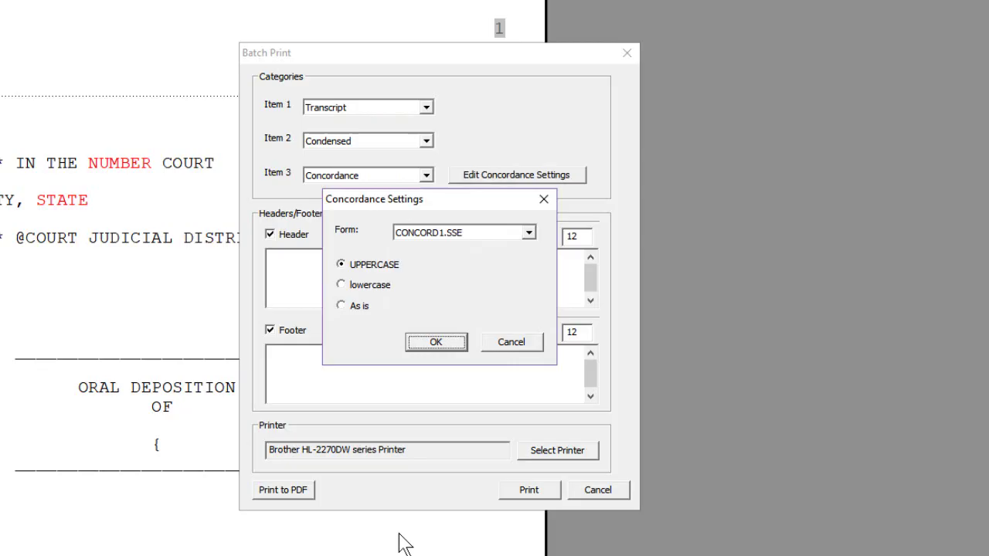
pyautogui.click(530, 233)
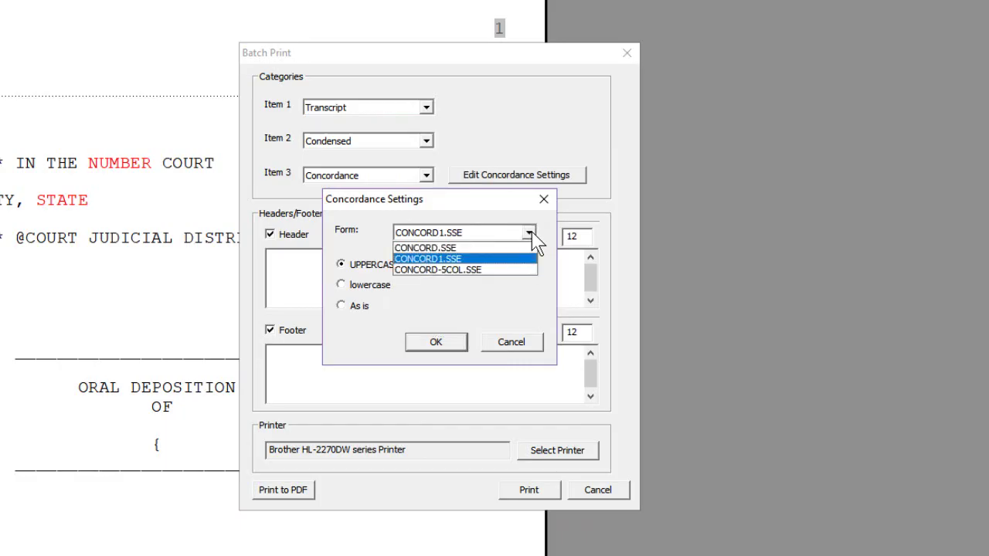
pyautogui.click(503, 259)
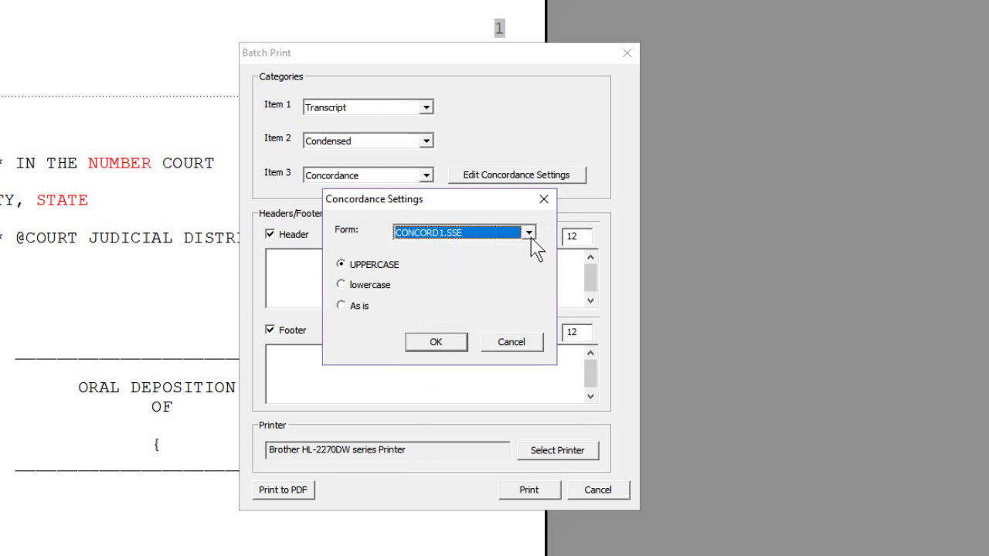
pyautogui.click(530, 235)
pyautogui.click(523, 271)
# - Confirm the concordance settings, add 'Bob B. v Lisa G.' to the header, and delete the extra #
pyautogui.click(427, 344)
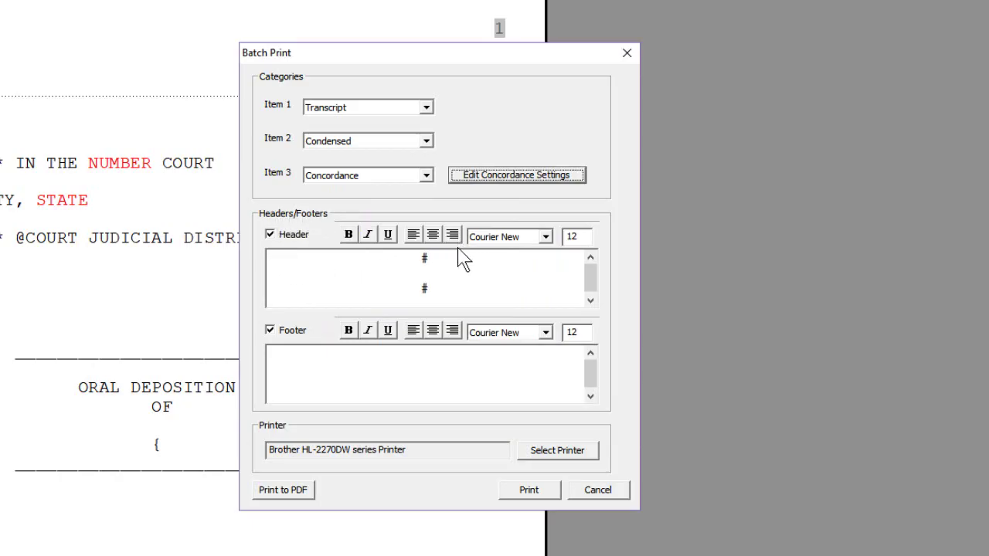
pyautogui.click(445, 264)
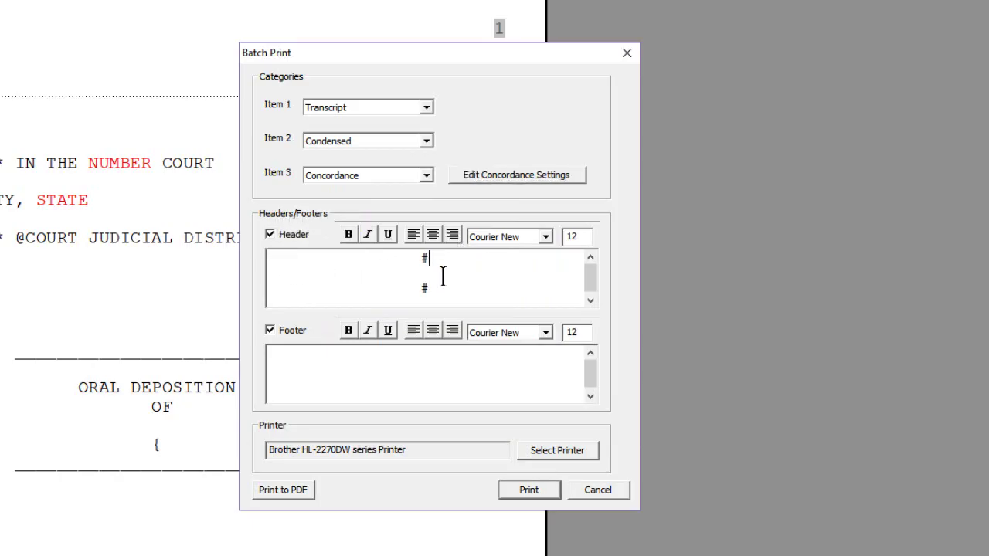
pyautogui.click(443, 277)
pyautogui.write('Bob')
pyautogui.write(' B.')
pyautogui.write(' v Lis')
pyautogui.write('a G')
pyautogui.write('.')
pyautogui.press('BackSpace')
pyautogui.press('Tab')
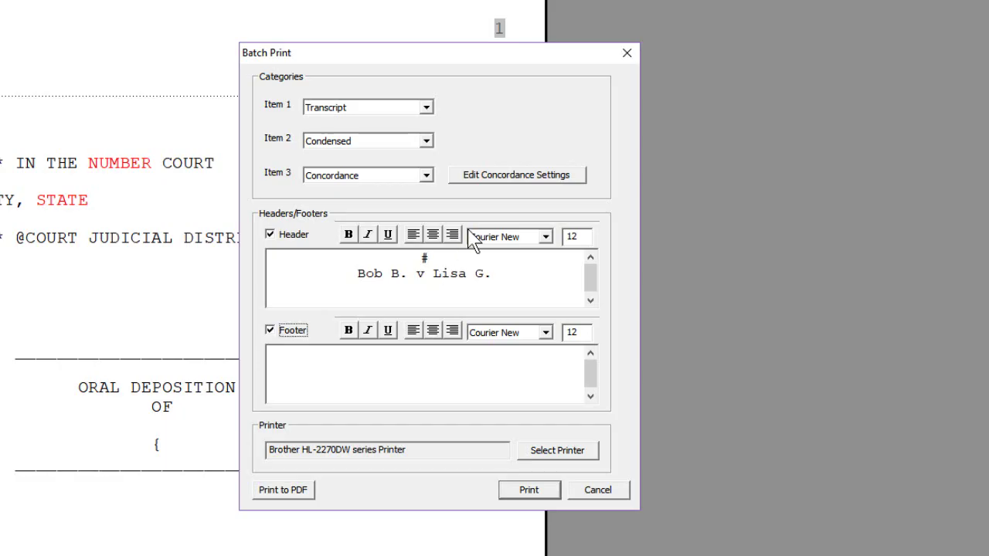
# - Make the header's case title bold and underlined
pyautogui.moveTo(493, 272); pyautogui.dragTo(340, 272)
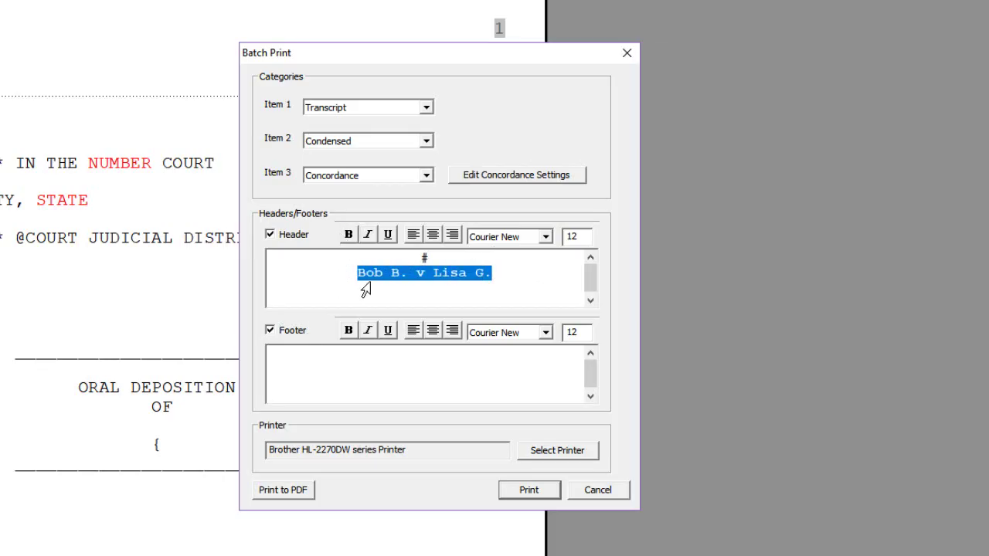
pyautogui.click(388, 234)
pyautogui.click(399, 303)
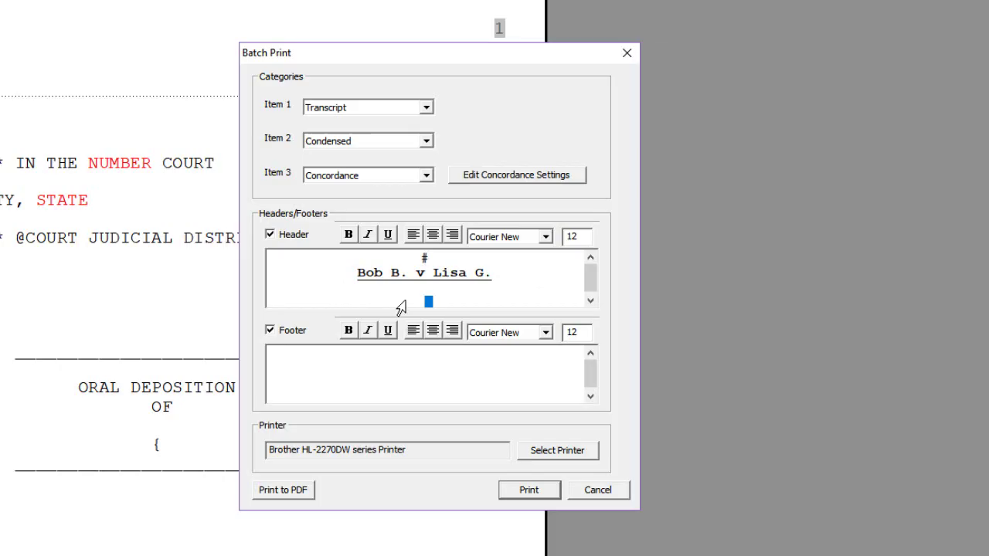
# - Enter 'This is my footer' as the batch print footer text
pyautogui.click(402, 381)
pyautogui.write('Lisa')
pyautogui.press('BackSpace')
pyautogui.press('BackSpace')
pyautogui.press('BackSpace')
pyautogui.write('This is ')
pyautogui.write('my footer')
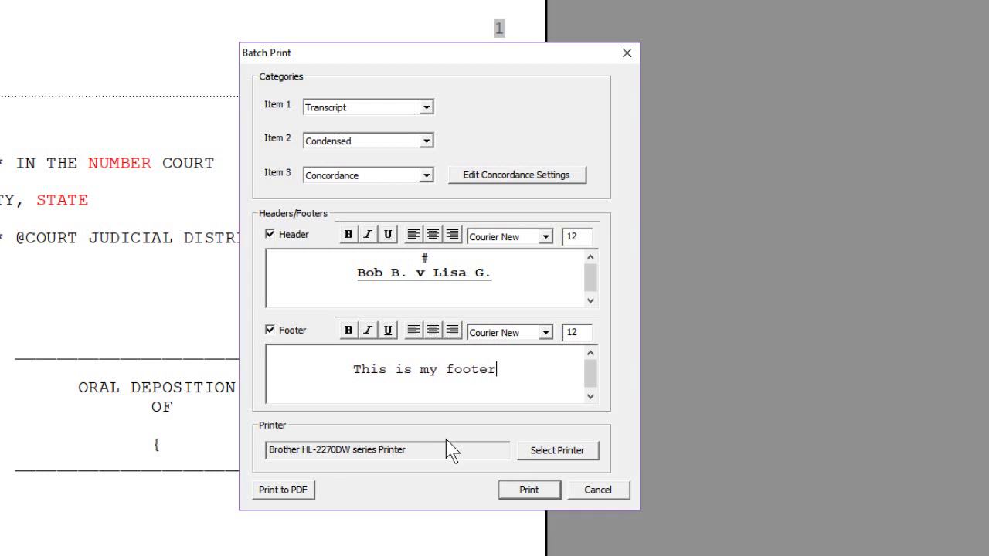
# - Format the footer text as bold, left-aligned, 16-point
pyautogui.hotkey('ctrl', 'a')
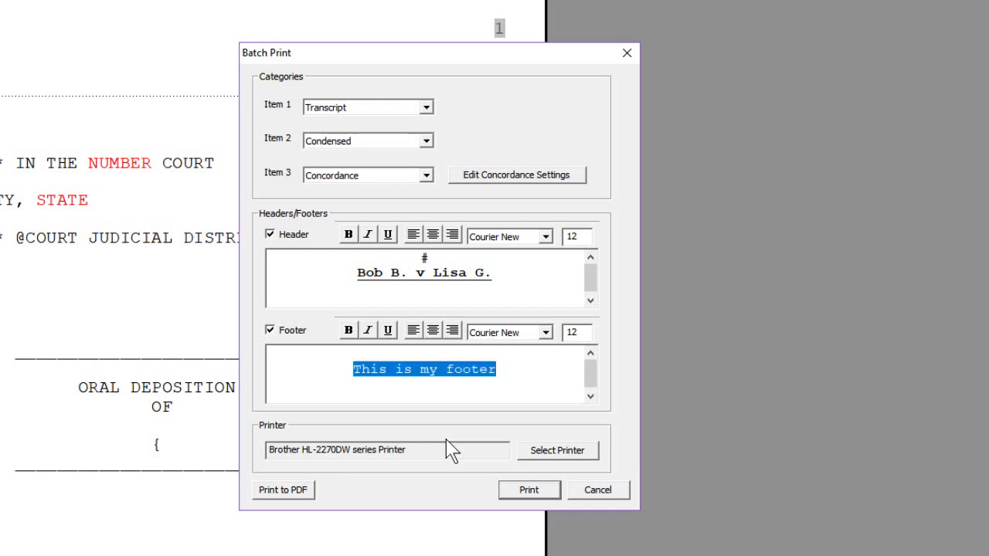
pyautogui.click(347, 331)
pyautogui.click(410, 330)
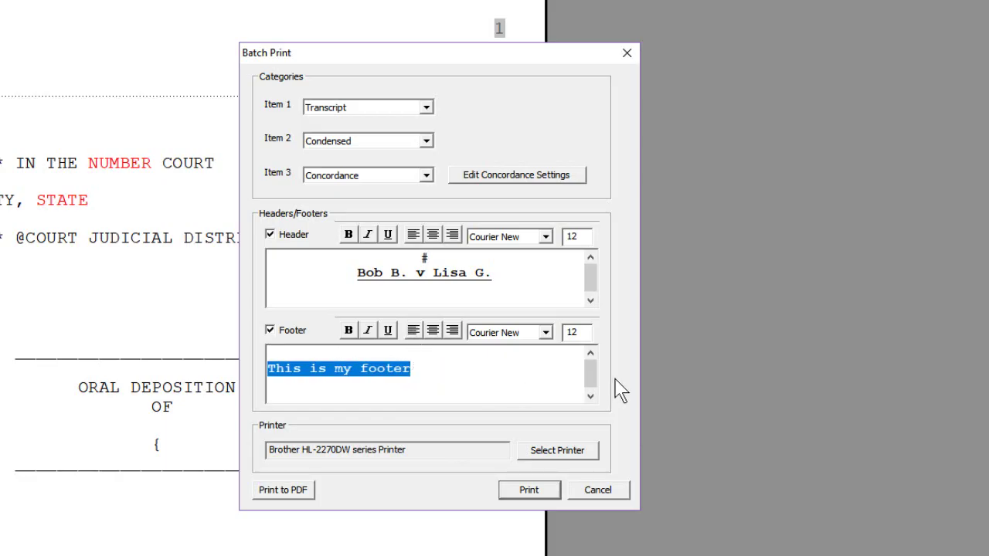
pyautogui.click(586, 333)
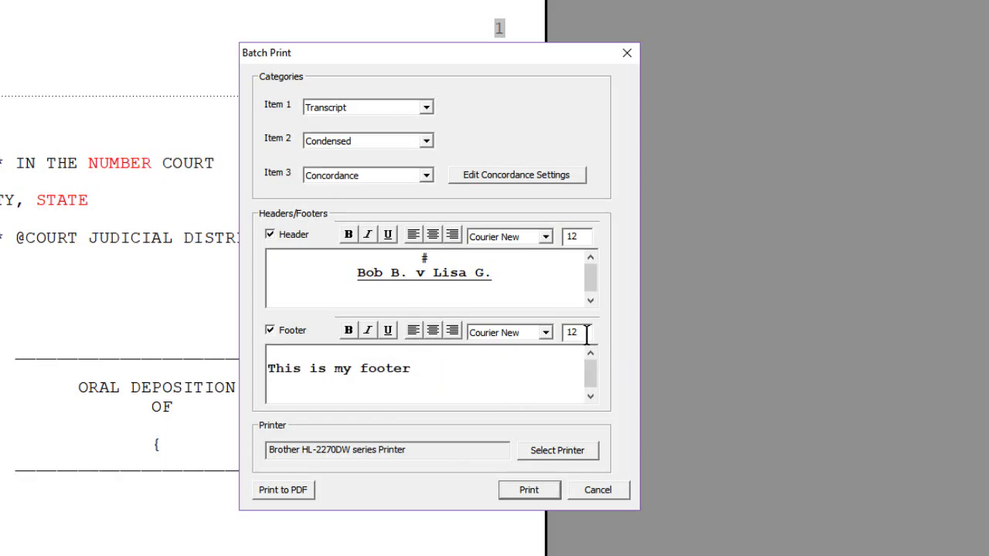
pyautogui.press('BackSpace')
pyautogui.write('6')
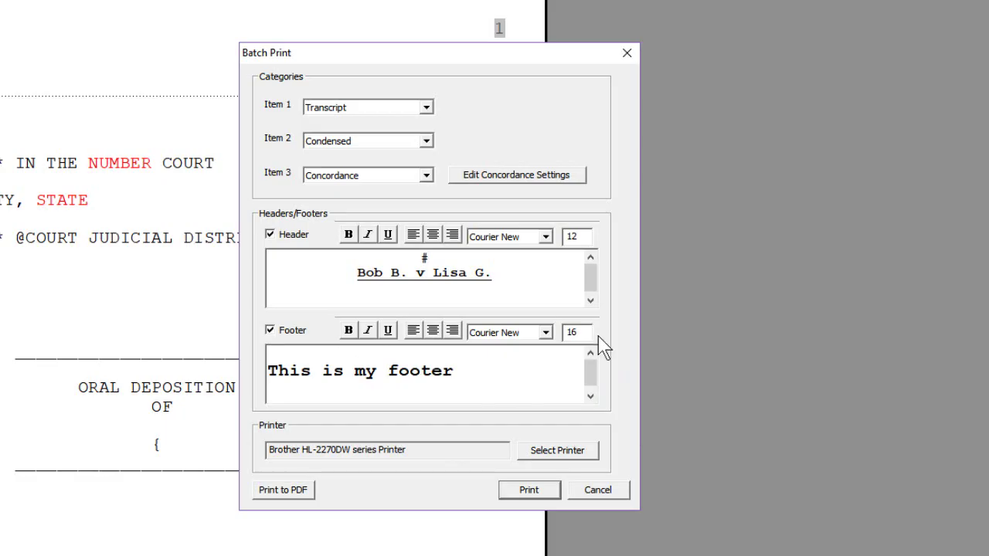
pyautogui.click(546, 386)
pyautogui.click(551, 457)
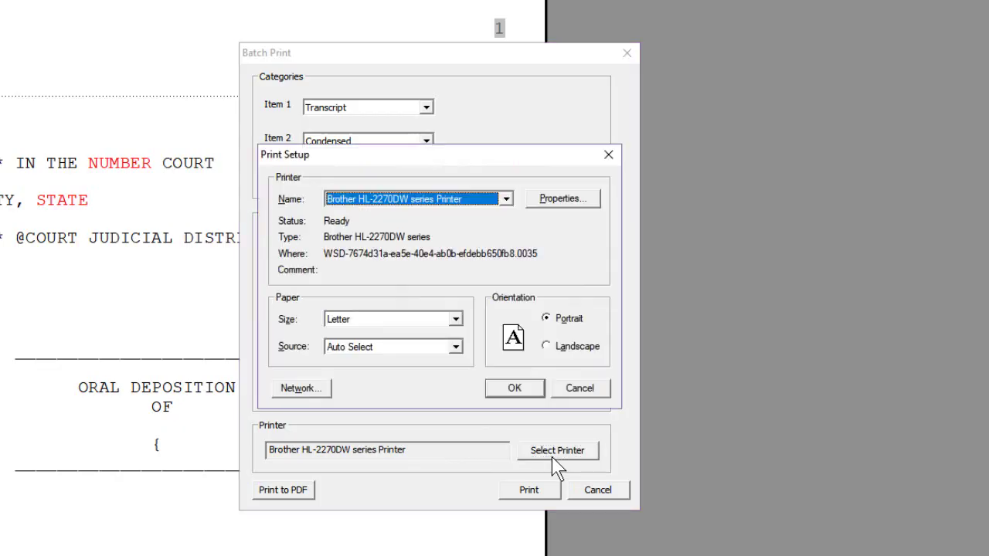
pyautogui.click(507, 199)
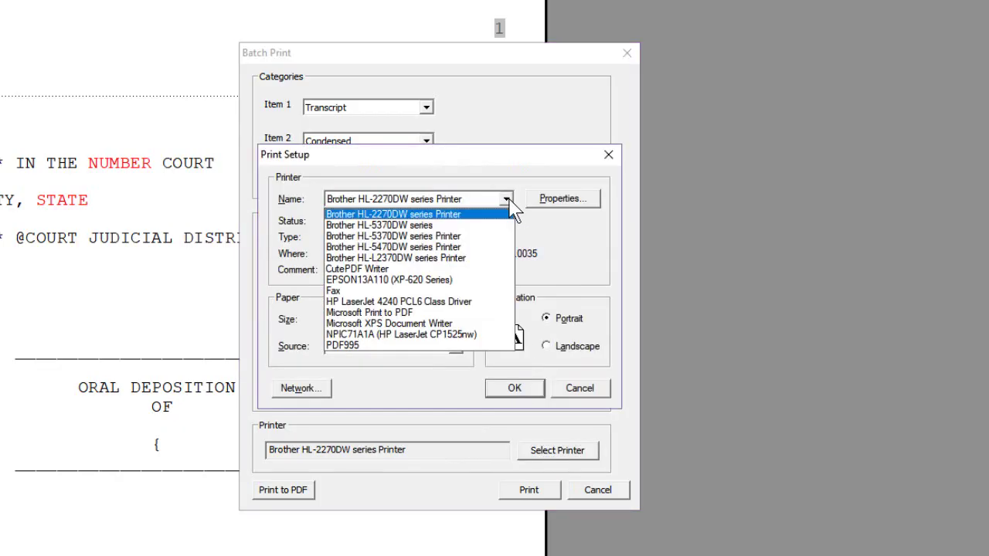
pyautogui.click(509, 200)
pyautogui.click(517, 389)
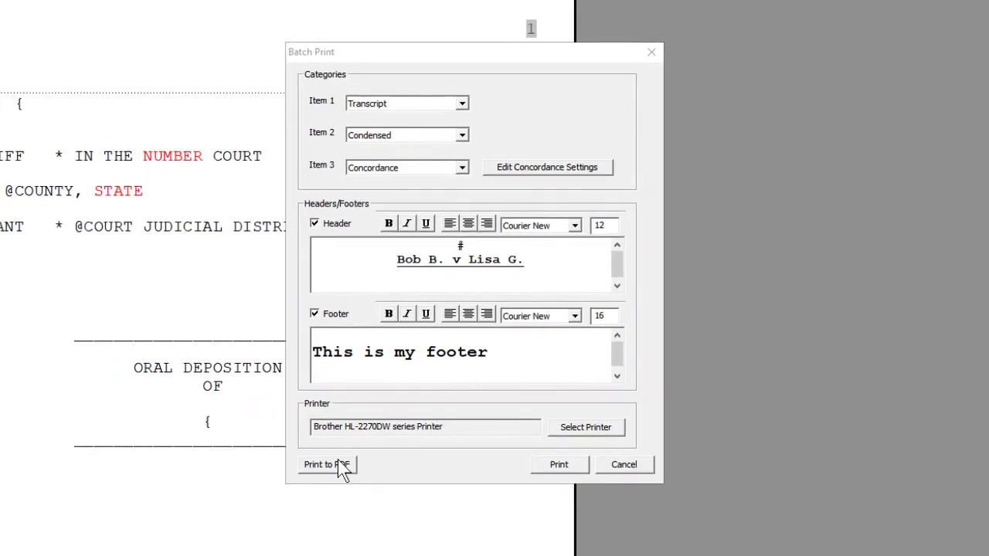
# - Print the batch to DEMO.PDF on the desktop, accepting the PDF export options
pyautogui.click(483, 384)
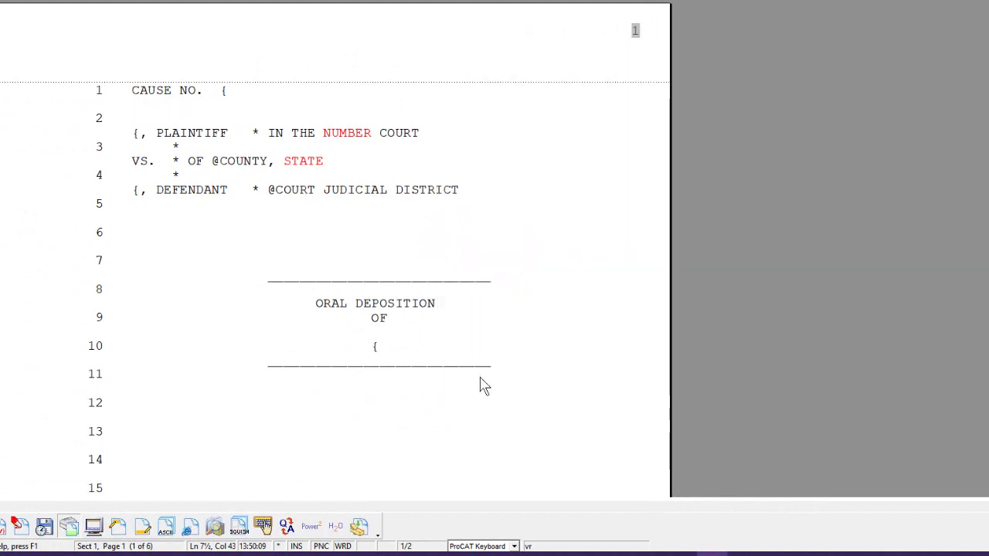
pyautogui.scroll(-10, 483, 384)
pyautogui.scroll(-10, 483, 384)
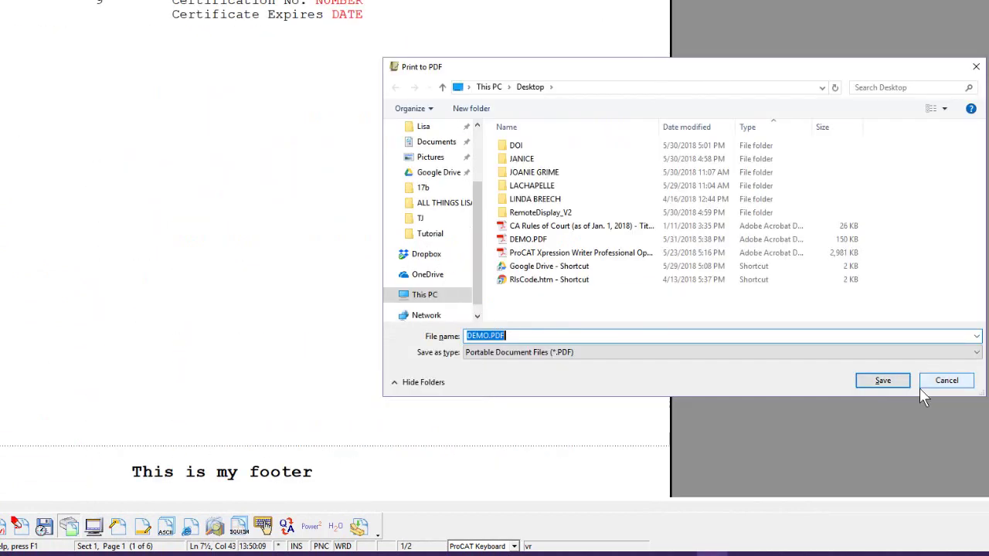
pyautogui.click(881, 382)
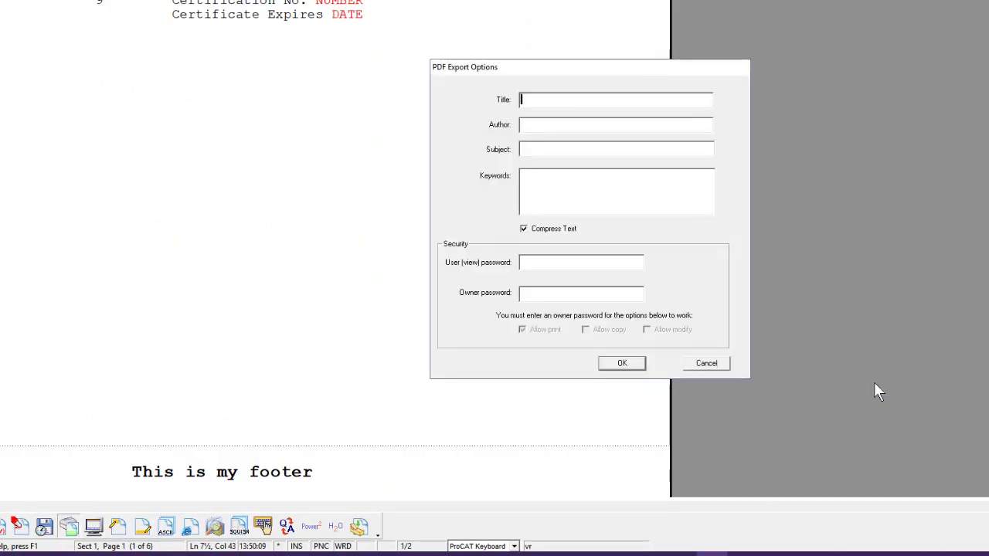
pyautogui.click(626, 366)
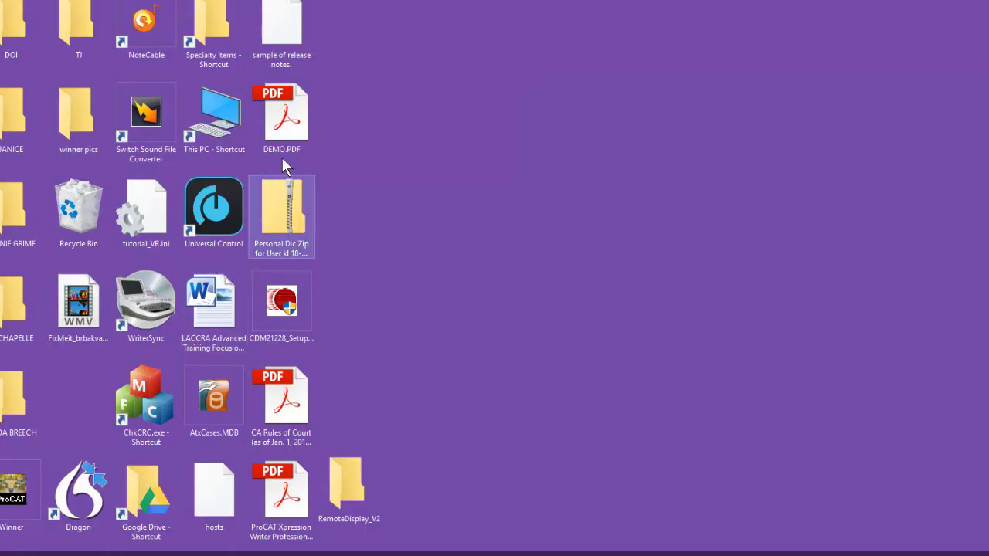
# - Bring up the context menu for DEMO.PDF on the desktop
pyautogui.rightClick(301, 138)
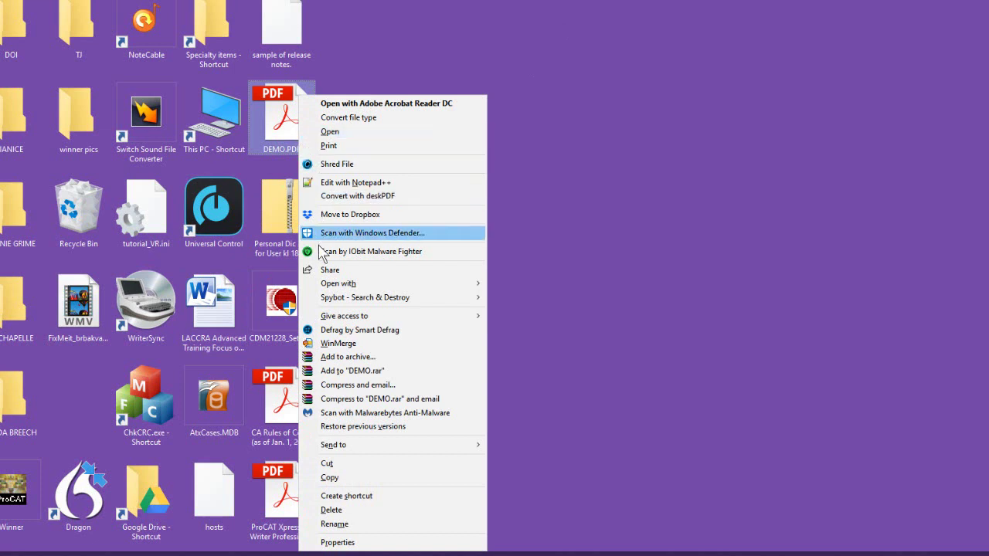
pyautogui.moveTo(339, 283)
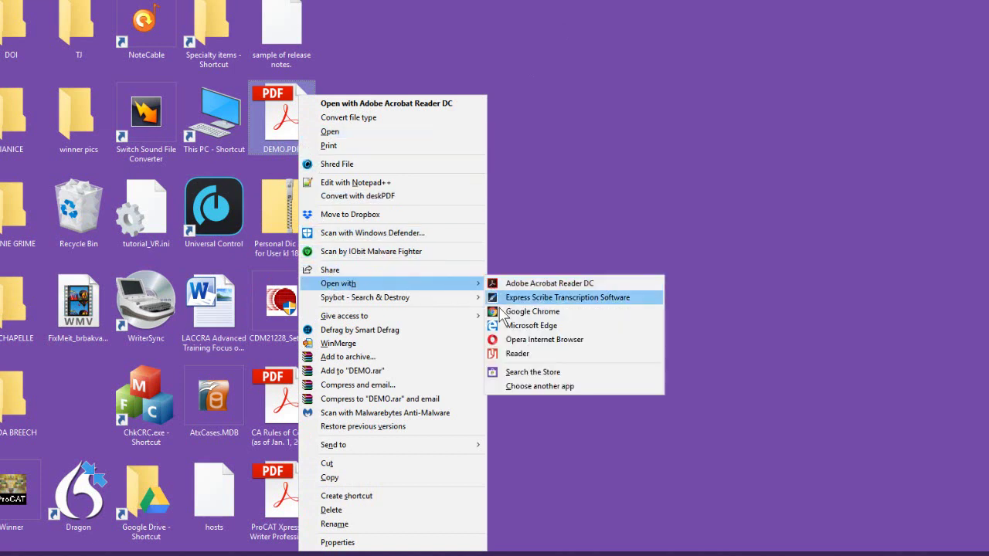
# - Open DEMO.PDF in Chrome and scroll through the transcript, condensed pages and concordance
pyautogui.click(504, 313)
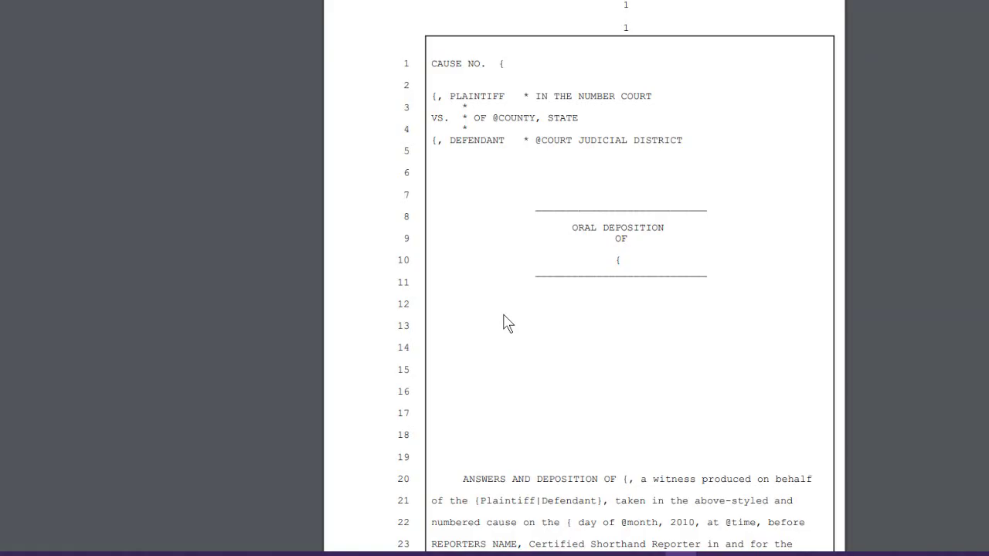
pyautogui.scroll(-7, 495, 388)
pyautogui.scroll(-5, 502, 394)
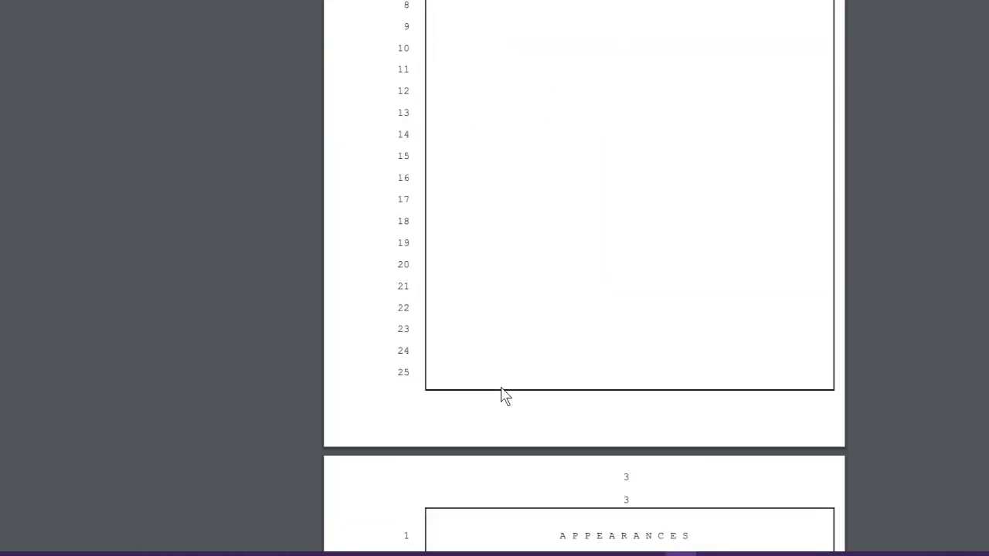
pyautogui.scroll(-5, 502, 396)
pyautogui.scroll(-10, 503, 396)
pyautogui.scroll(-8, 502, 396)
pyautogui.scroll(-10, 498, 391)
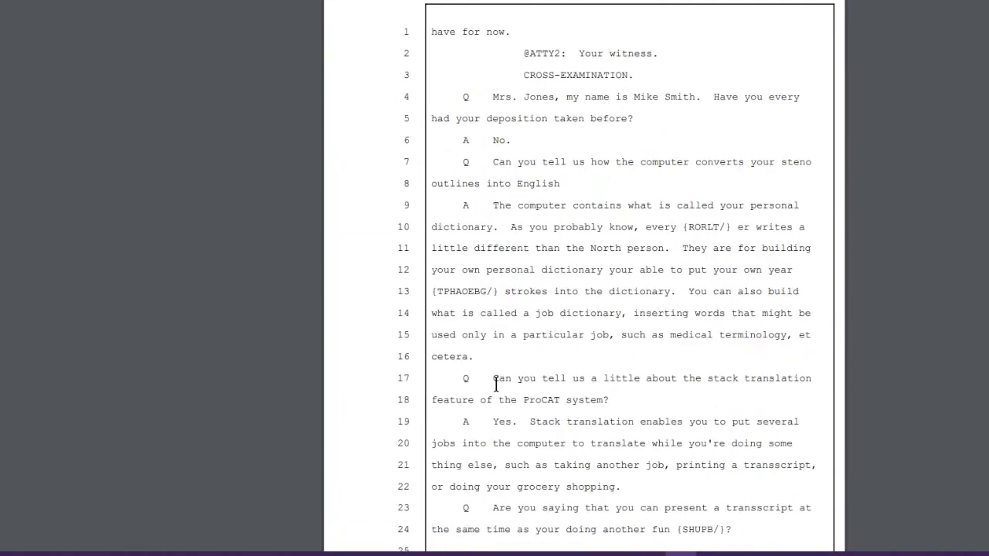
pyautogui.scroll(-8, 495, 384)
pyautogui.scroll(-10, 496, 385)
pyautogui.scroll(-2, 495, 384)
pyautogui.scroll(5, 493, 384)
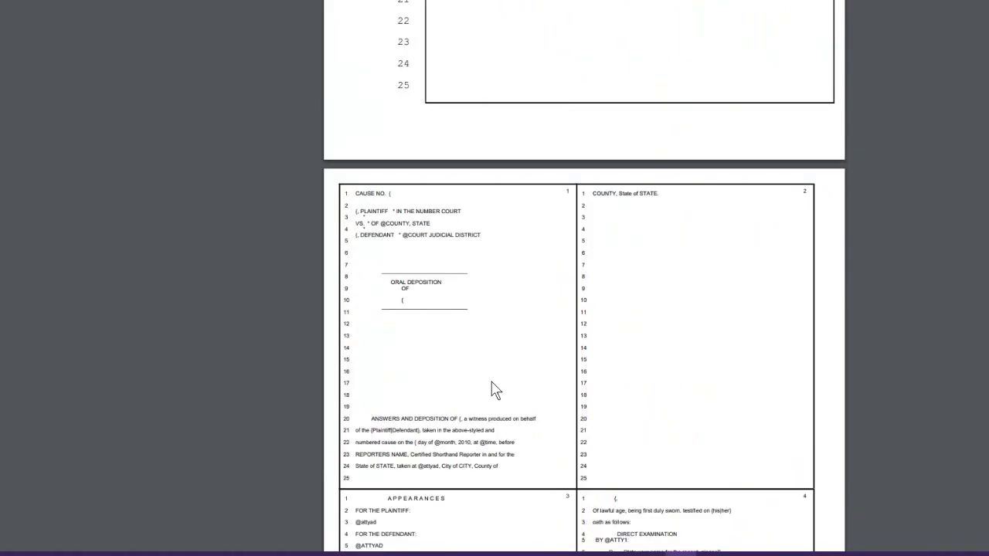
pyautogui.scroll(3, 493, 390)
pyautogui.scroll(-3, 490, 388)
pyautogui.scroll(-6, 493, 389)
pyautogui.scroll(-2, 492, 389)
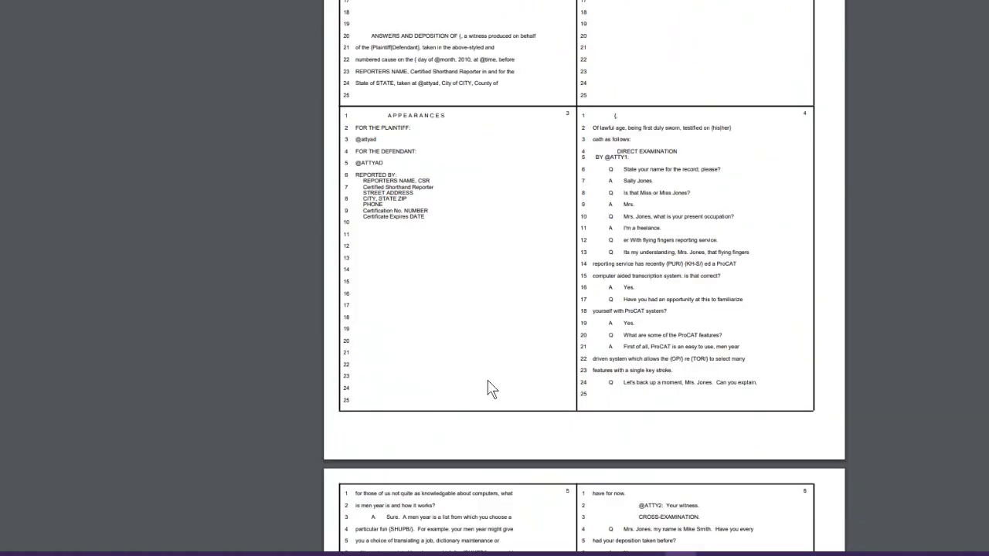
pyautogui.scroll(-6, 492, 389)
pyautogui.scroll(-6, 492, 389)
pyautogui.scroll(-7, 492, 389)
pyautogui.scroll(-2, 491, 388)
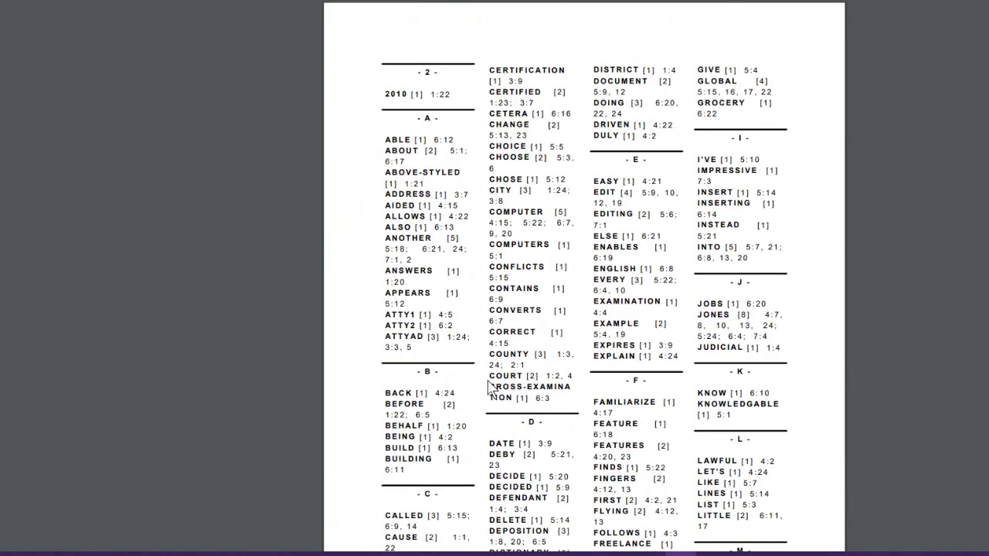